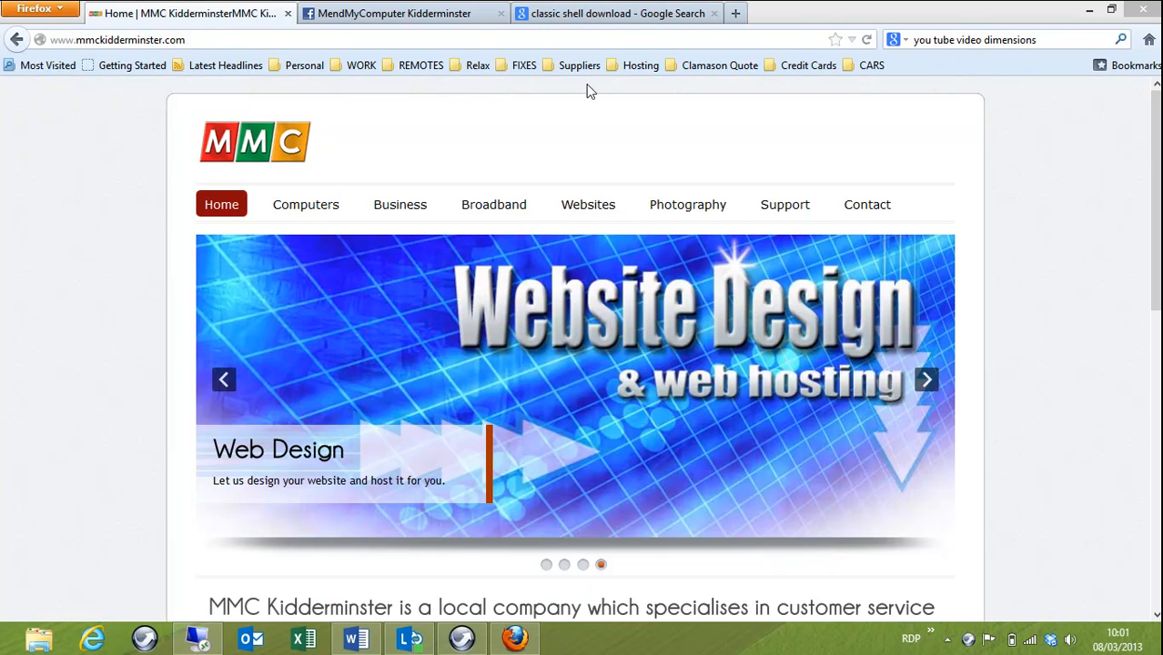
# Step: Download ClassicShellSetup_3_6_5.exe from the Classic Shell SourceForge page and save it to the Downloads folder
pyautogui.click(608, 15)
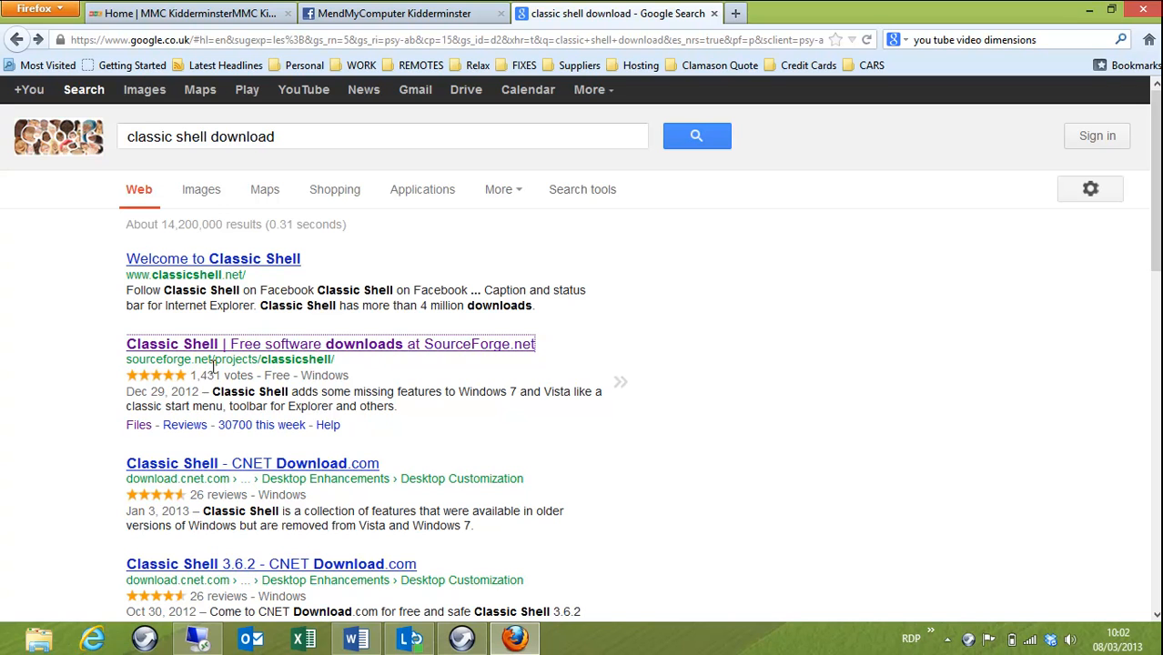
pyautogui.click(378, 346)
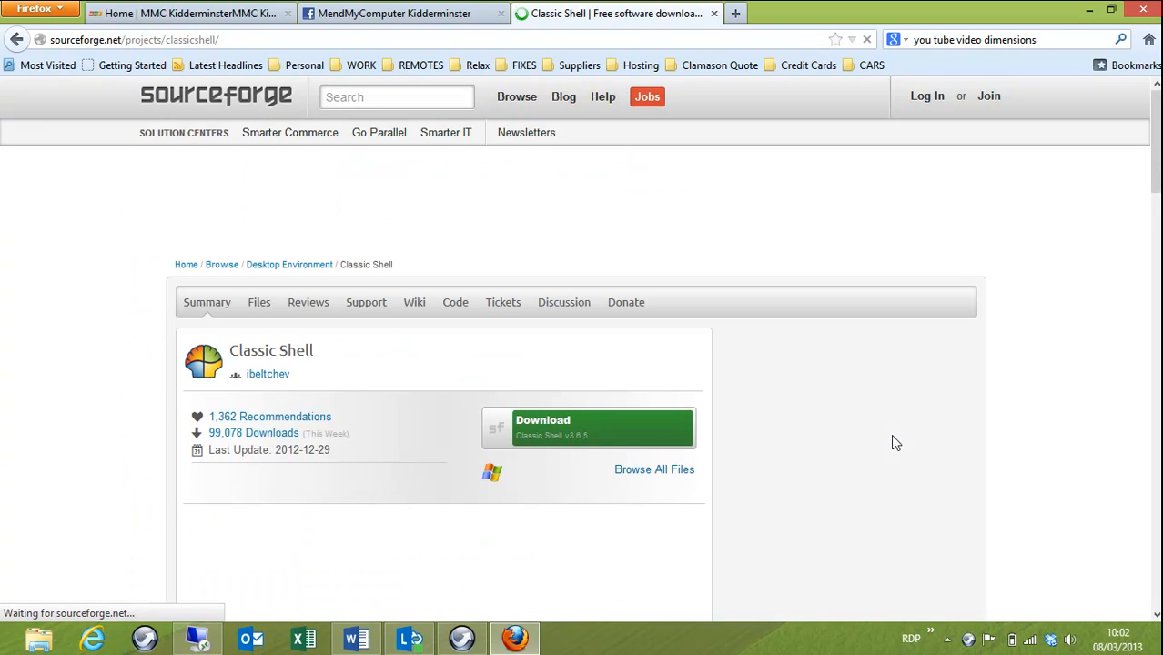
pyautogui.scroll(-2, 664, 364)
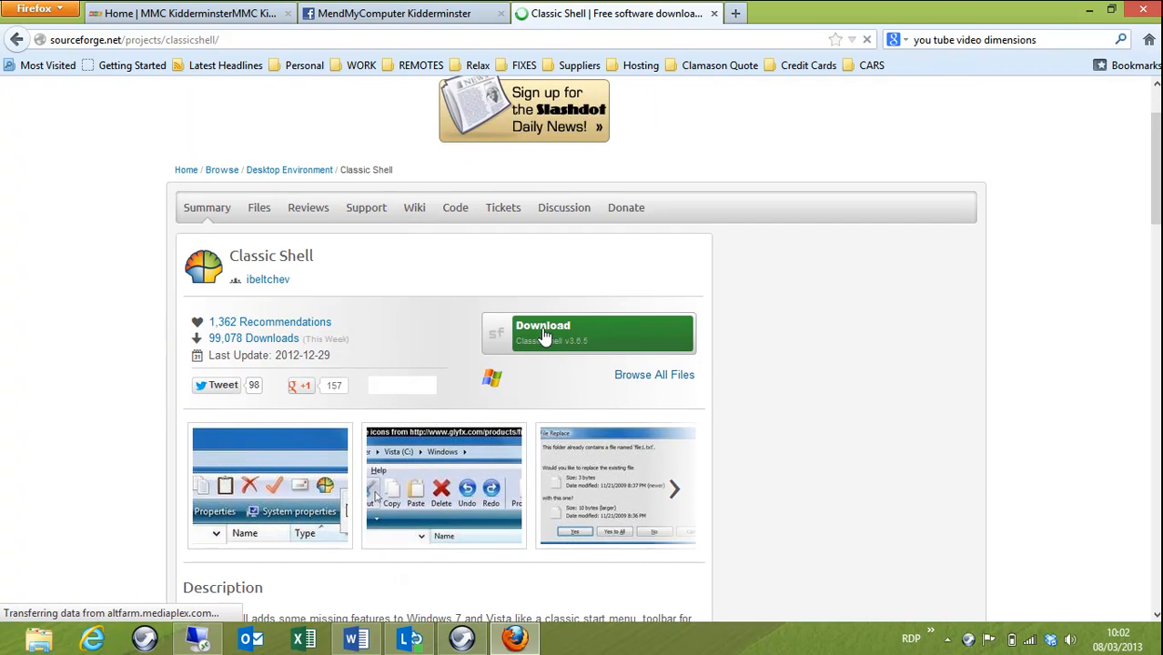
pyautogui.click(547, 335)
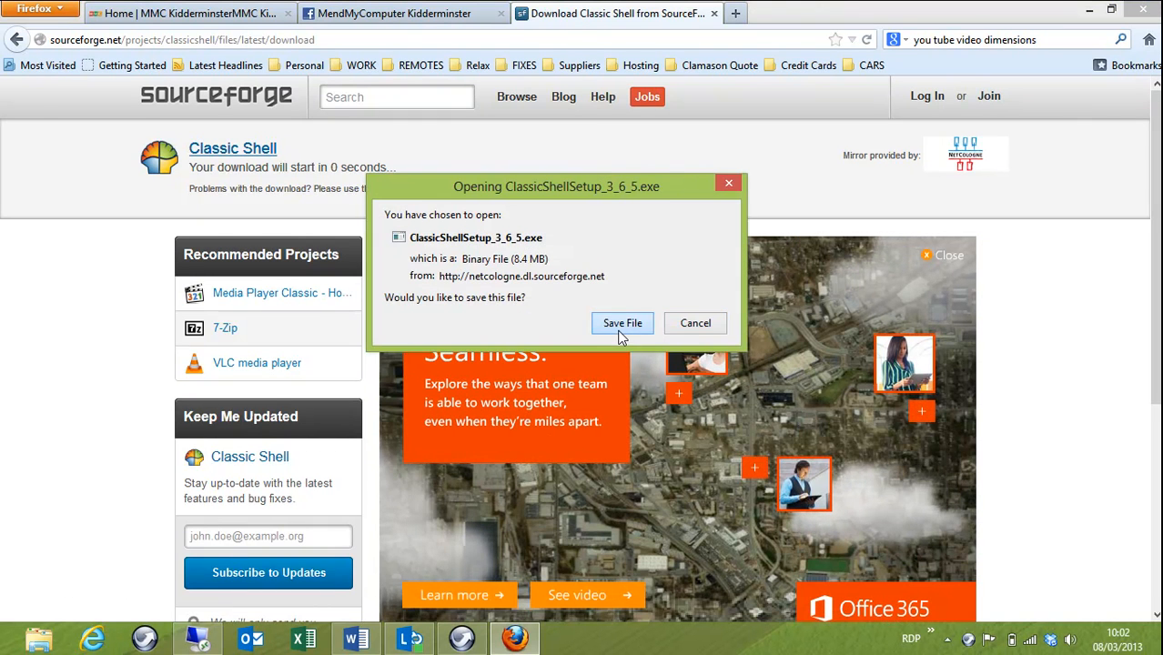
pyautogui.click(618, 325)
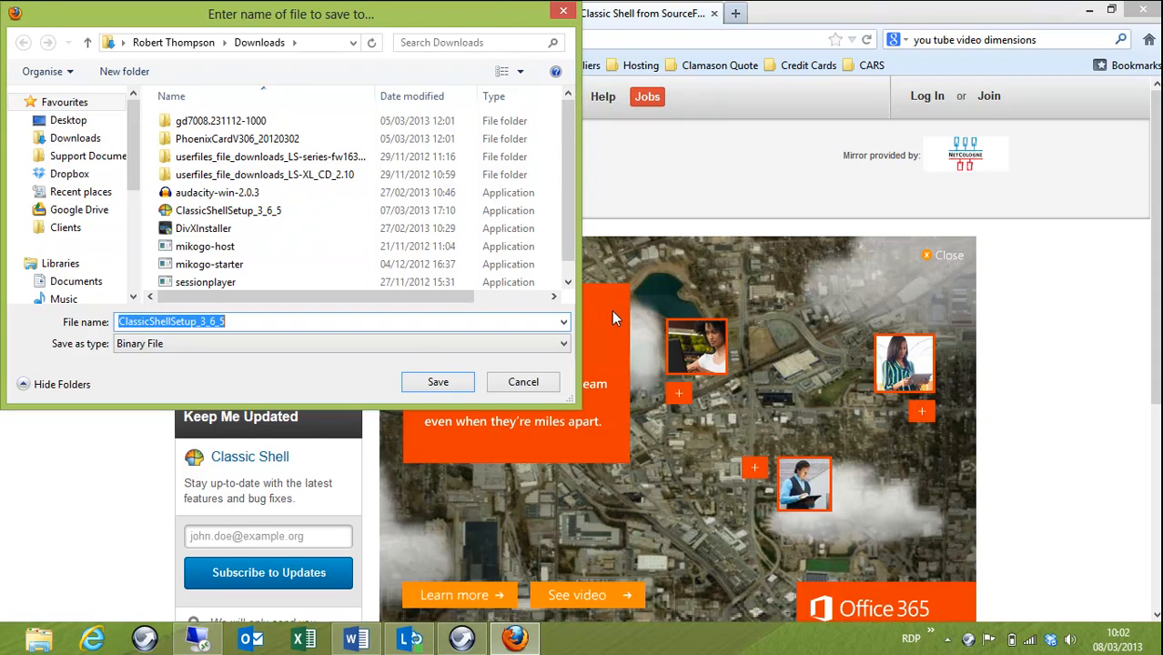
pyautogui.click(438, 381)
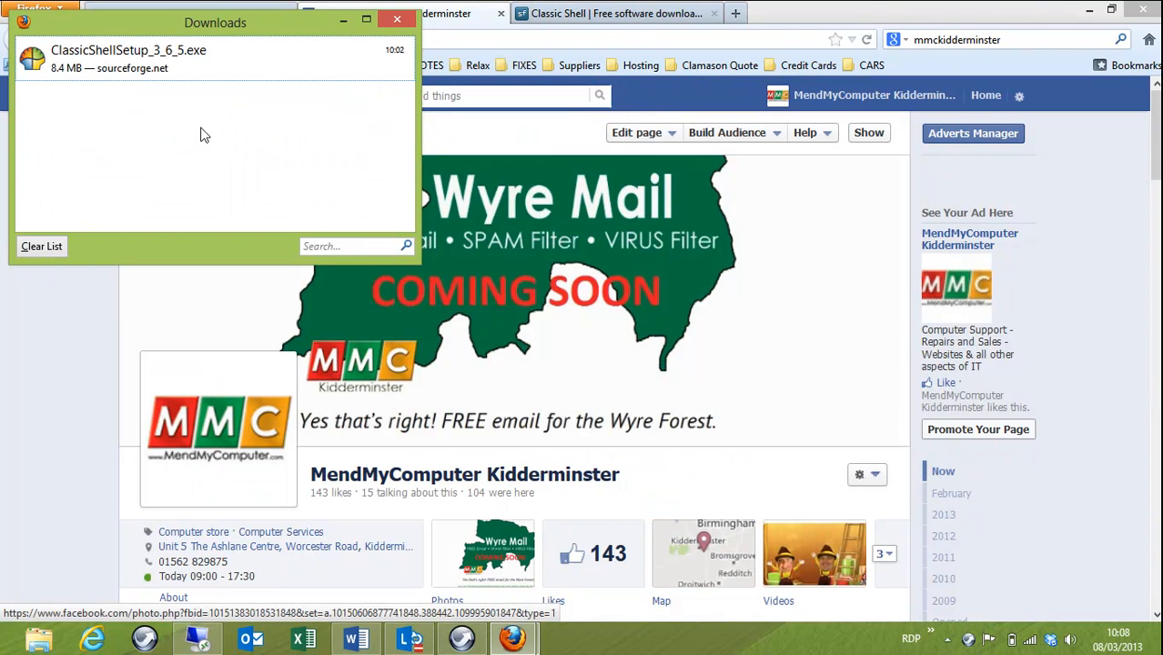
# Step: Launch the downloaded ClassicShellSetup_3_6_5.exe installer from the downloads list
pyautogui.click(130, 57)
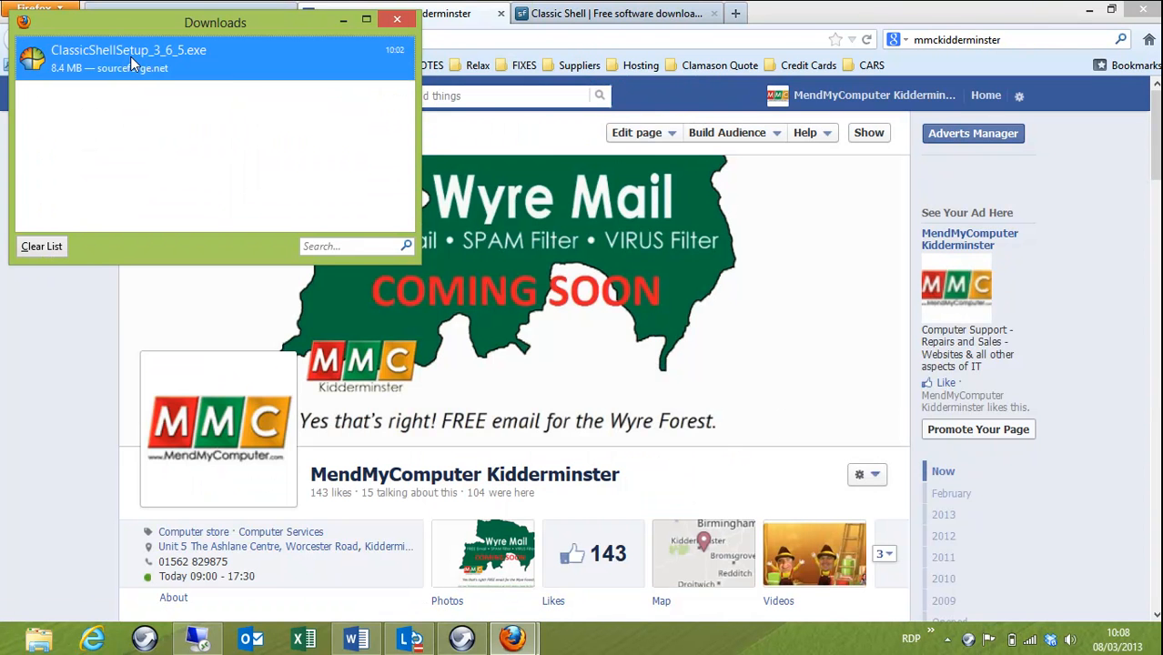
pyautogui.rightClick(130, 56)
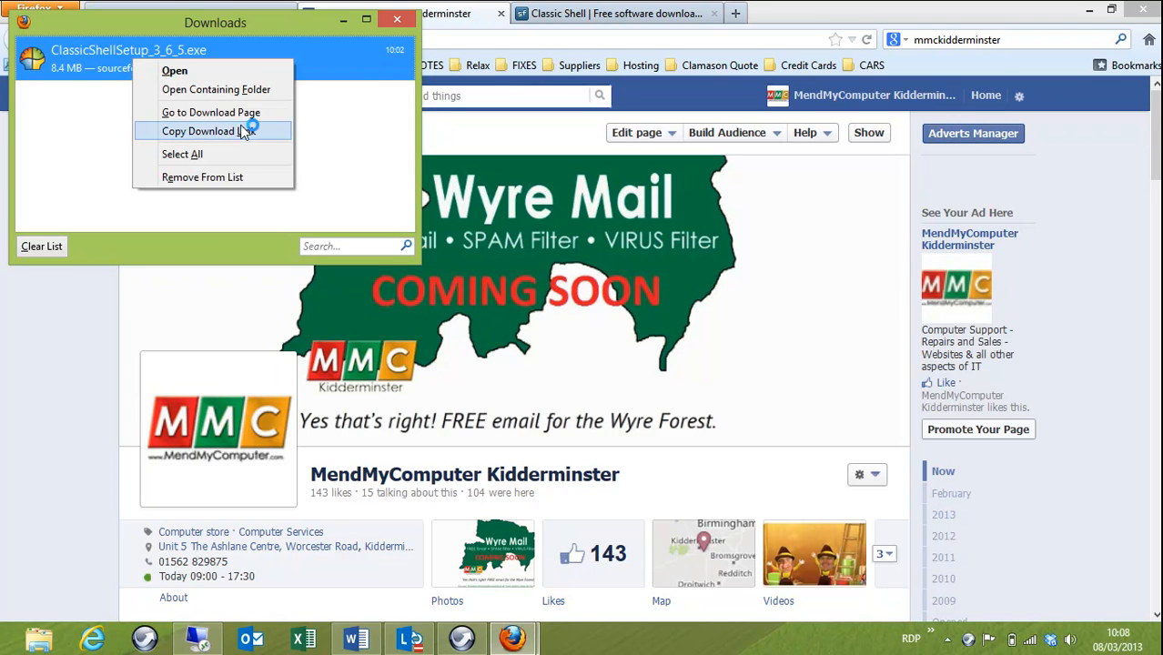
pyautogui.click(380, 150)
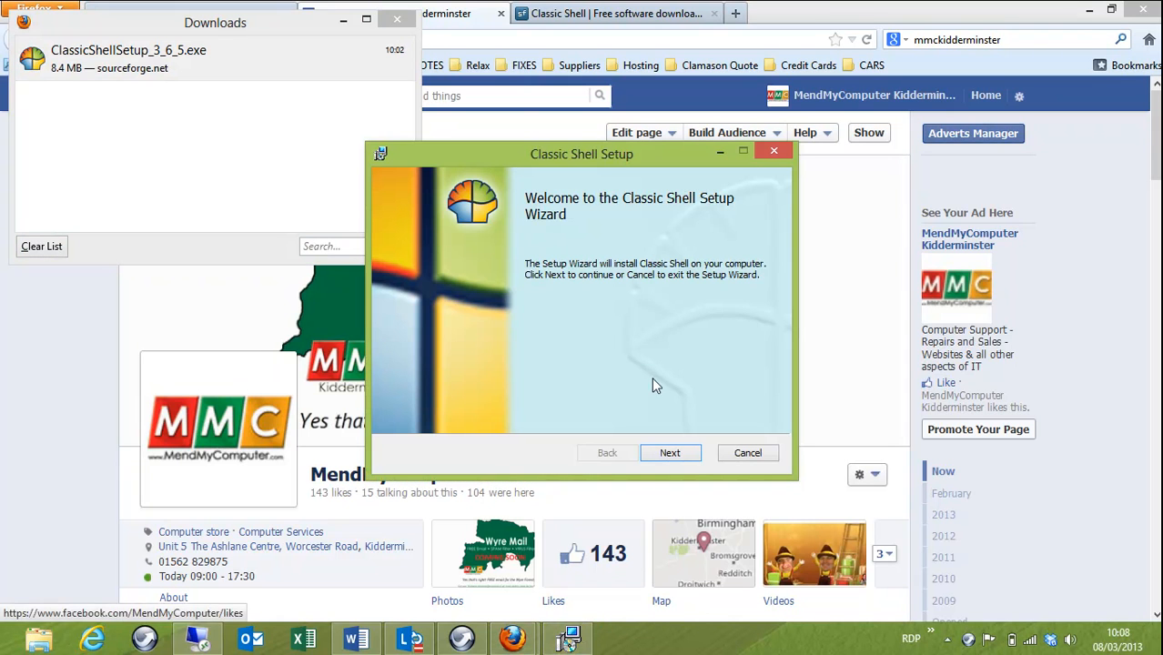
# Step: Advance past the welcome page and accept the license agreement in the Classic Shell Setup wizard
pyautogui.click(671, 448)
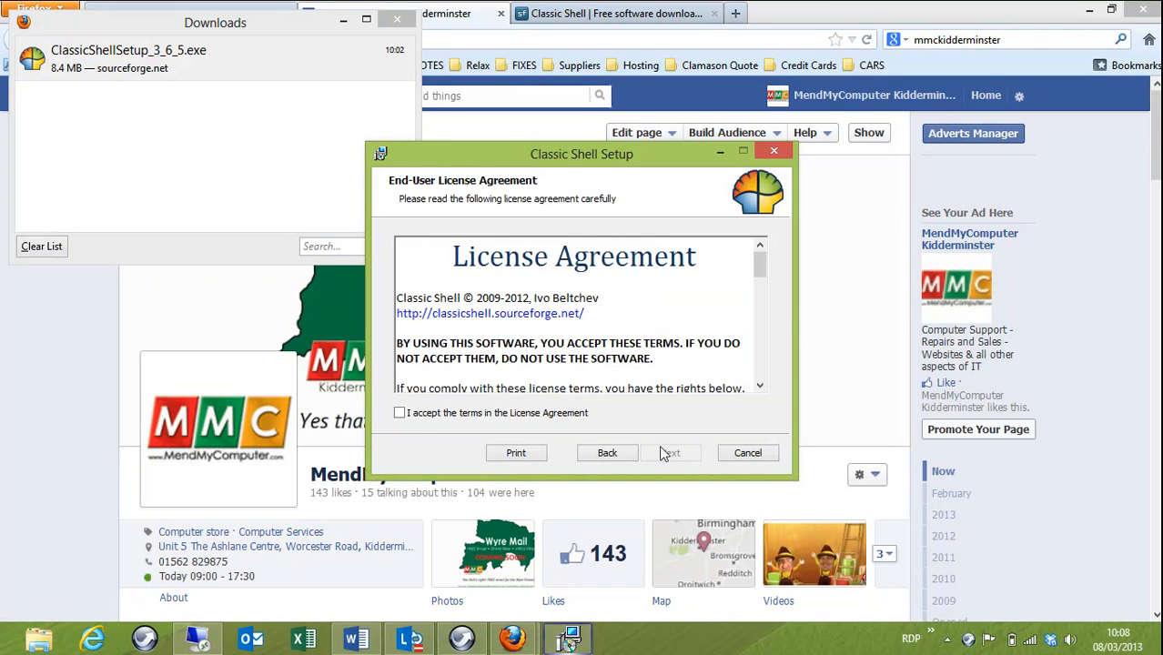
pyautogui.click(400, 417)
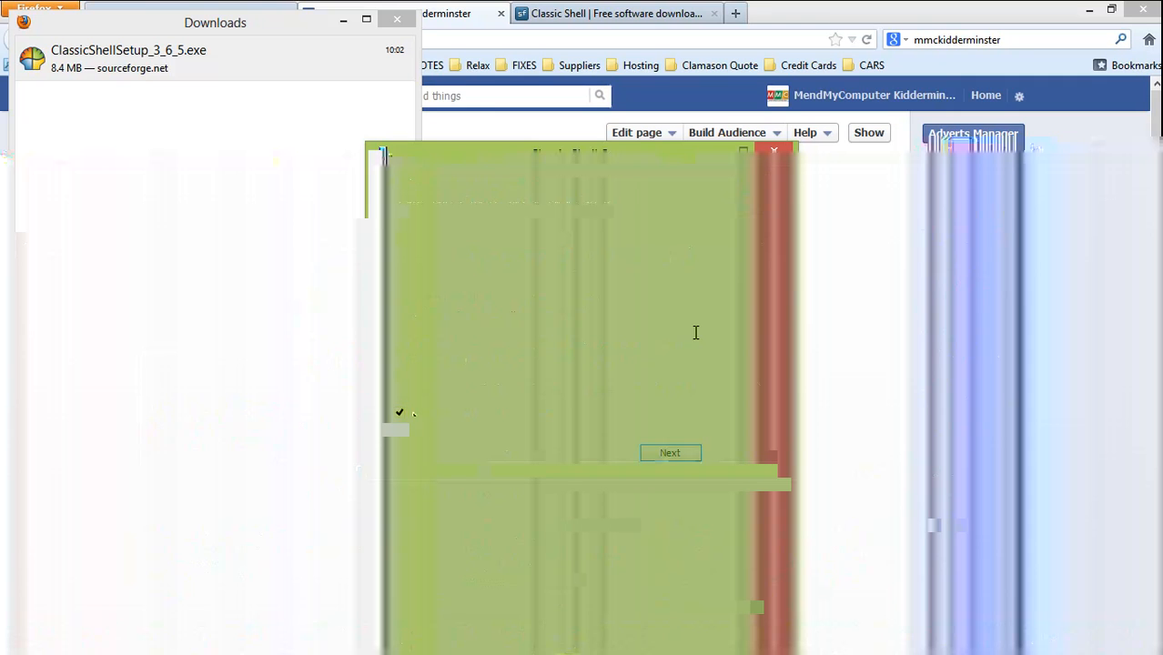
pyautogui.click(678, 453)
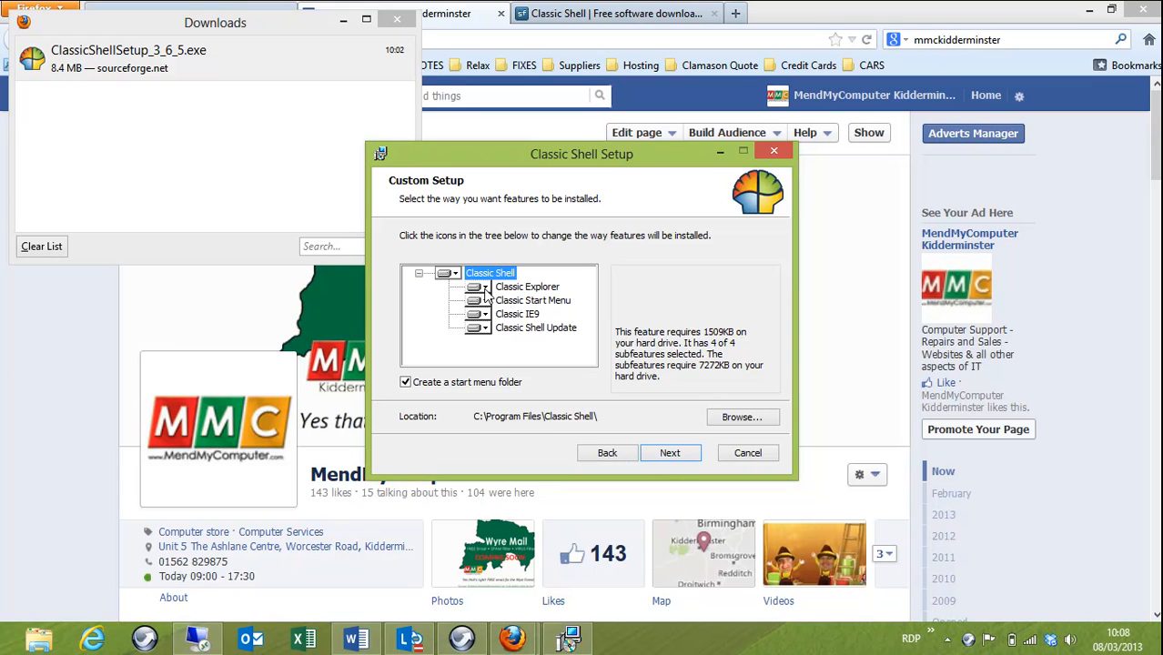
# Step: Set Classic Explorer and Classic IE9 to be unavailable in the custom setup, keeping Classic Start Menu
pyautogui.click(40, 639)
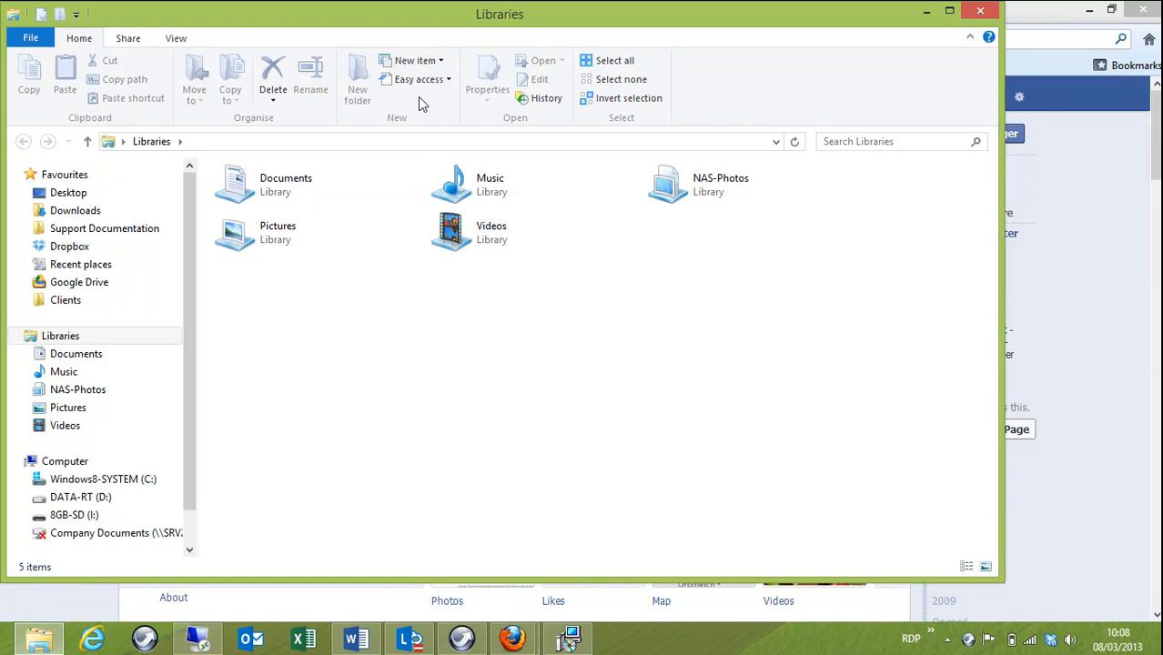
pyautogui.click(927, 13)
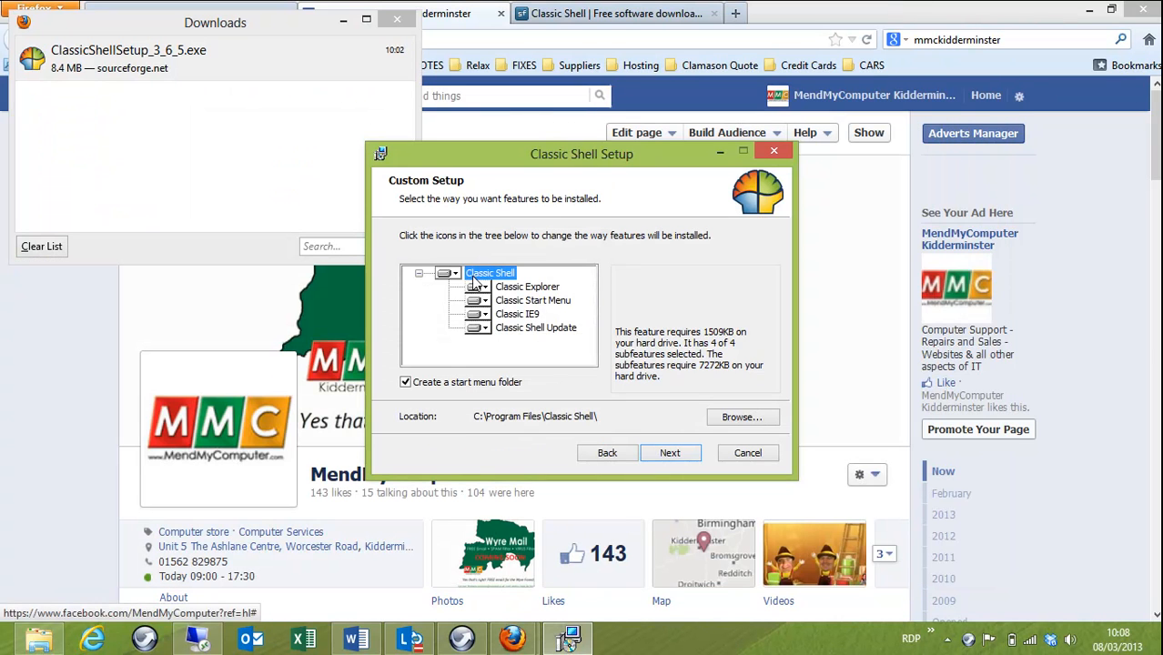
pyautogui.click(480, 287)
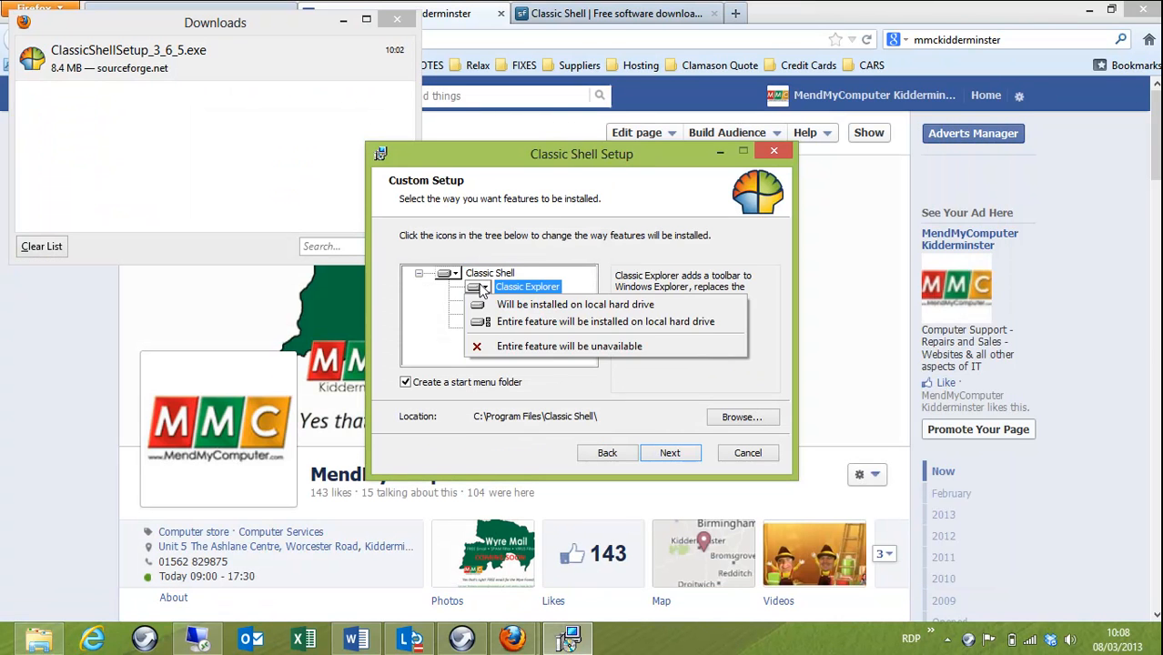
pyautogui.click(491, 345)
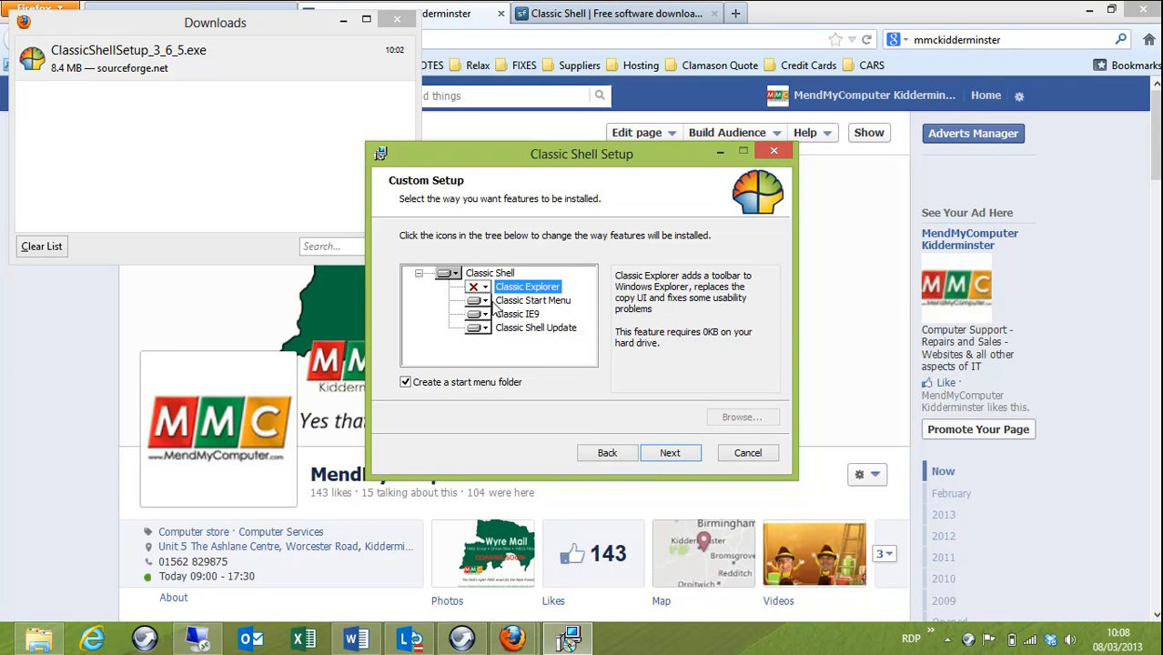
pyautogui.click(544, 301)
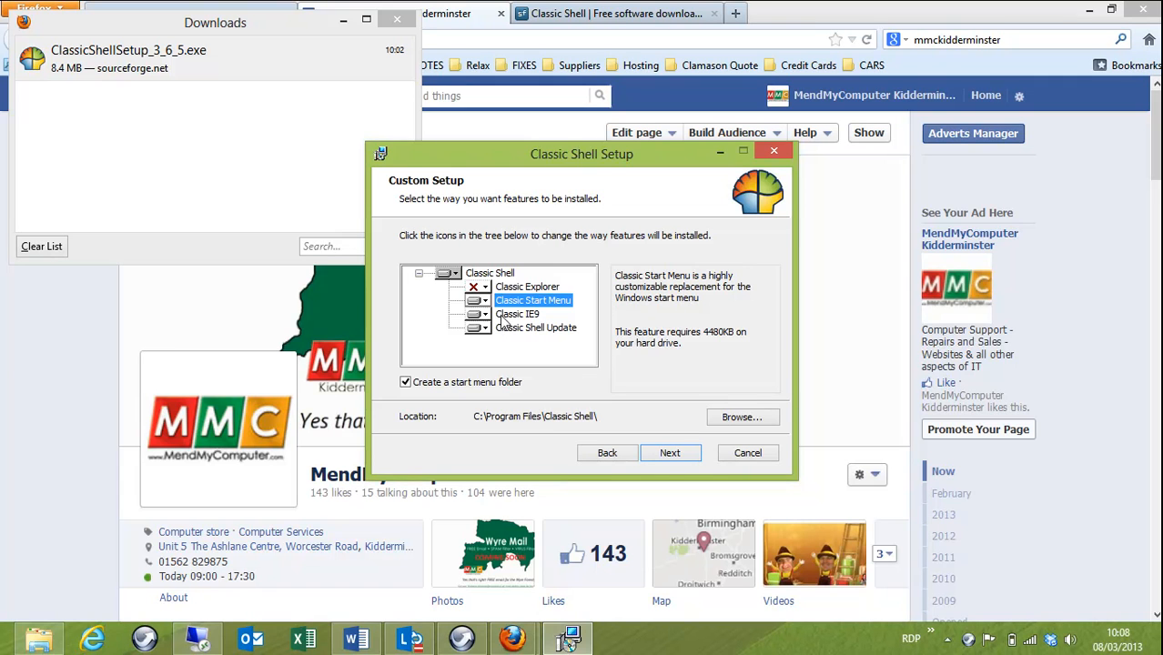
pyautogui.click(484, 314)
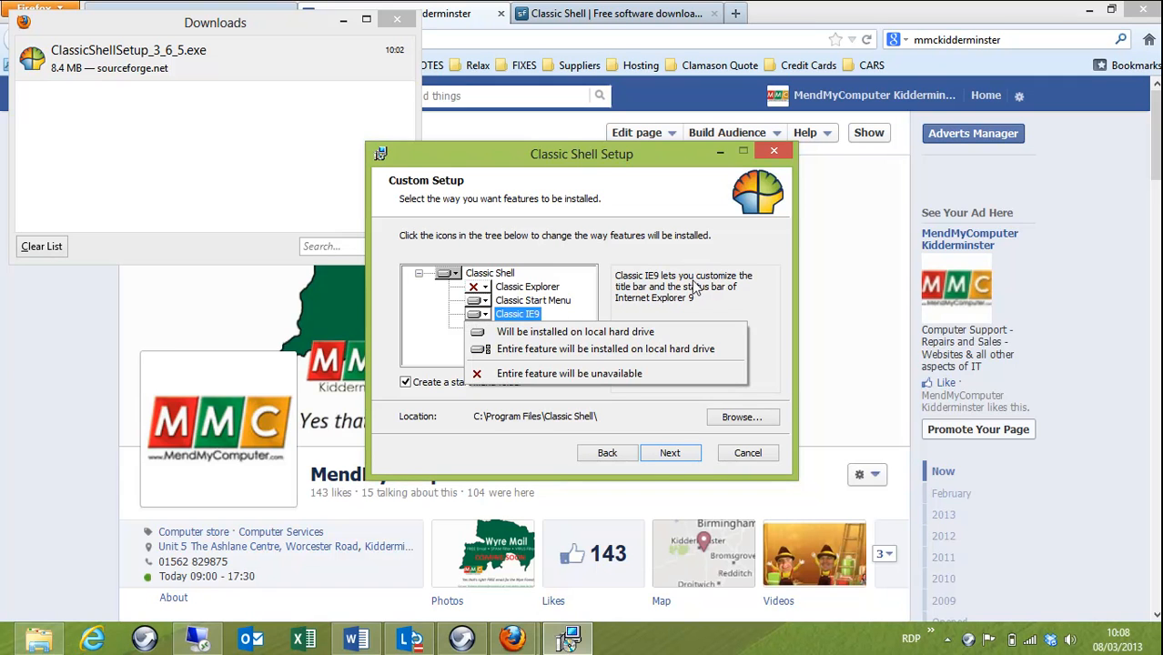
pyautogui.click(546, 374)
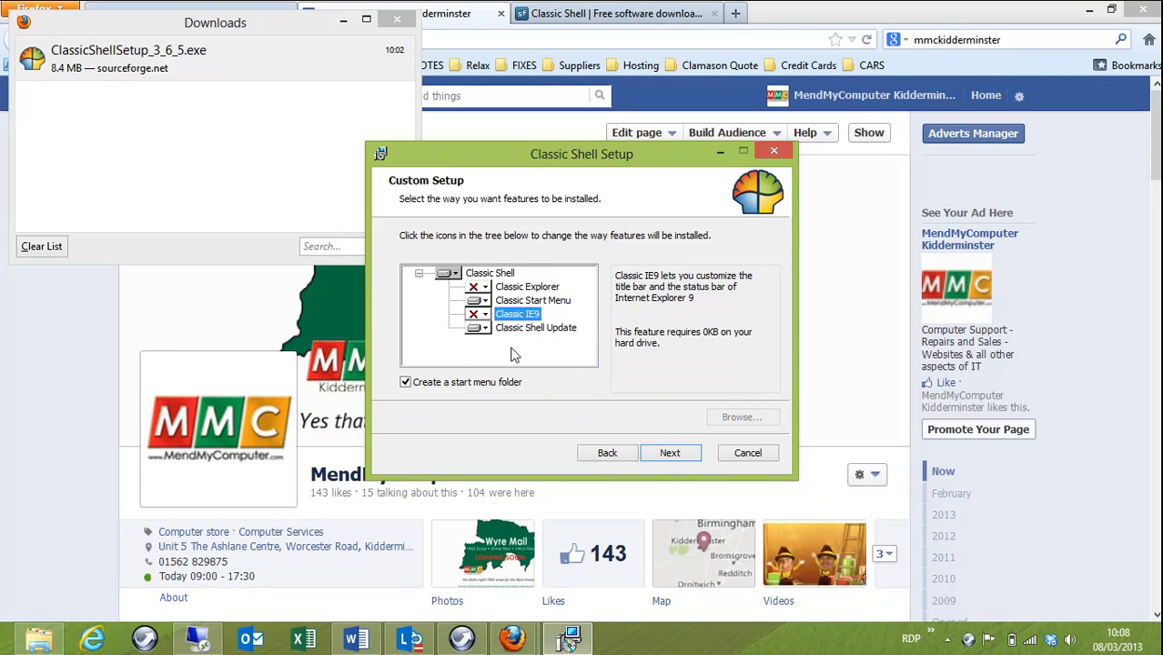
# Step: Install Classic Shell and finish the wizard with View Readme file unchecked
pyautogui.click(663, 453)
pyautogui.click(666, 450)
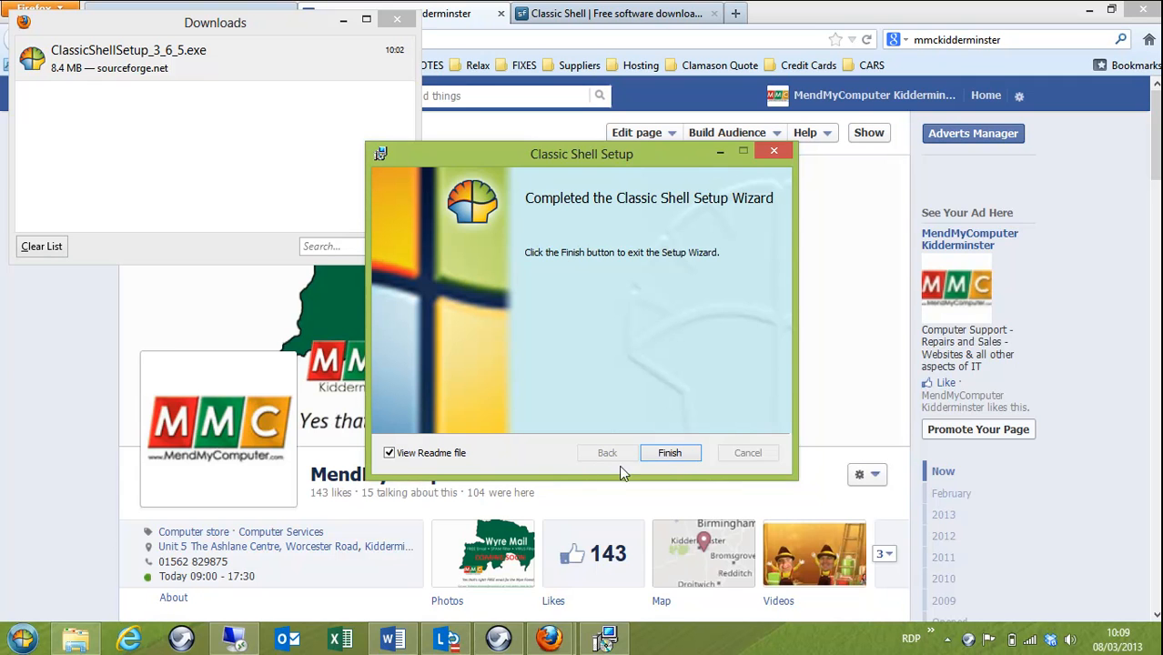
pyautogui.click(390, 454)
pyautogui.click(669, 453)
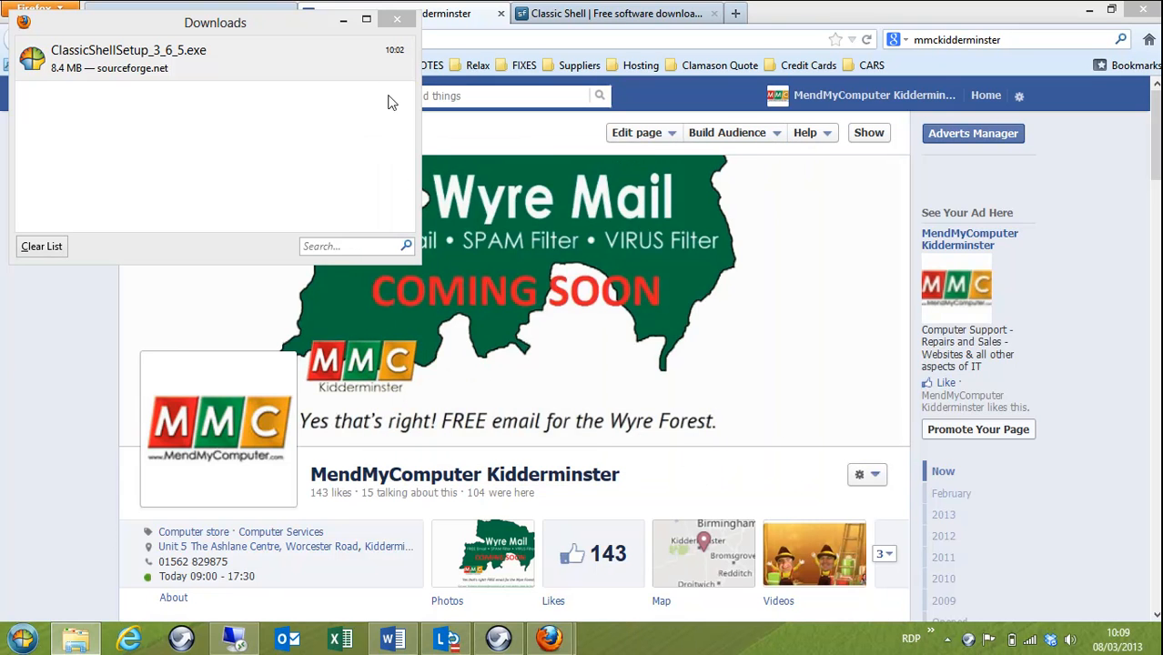
# Step: Open the Classic Start Menu settings and apply the Windows Vista/Windows 7 menu style
pyautogui.click(396, 20)
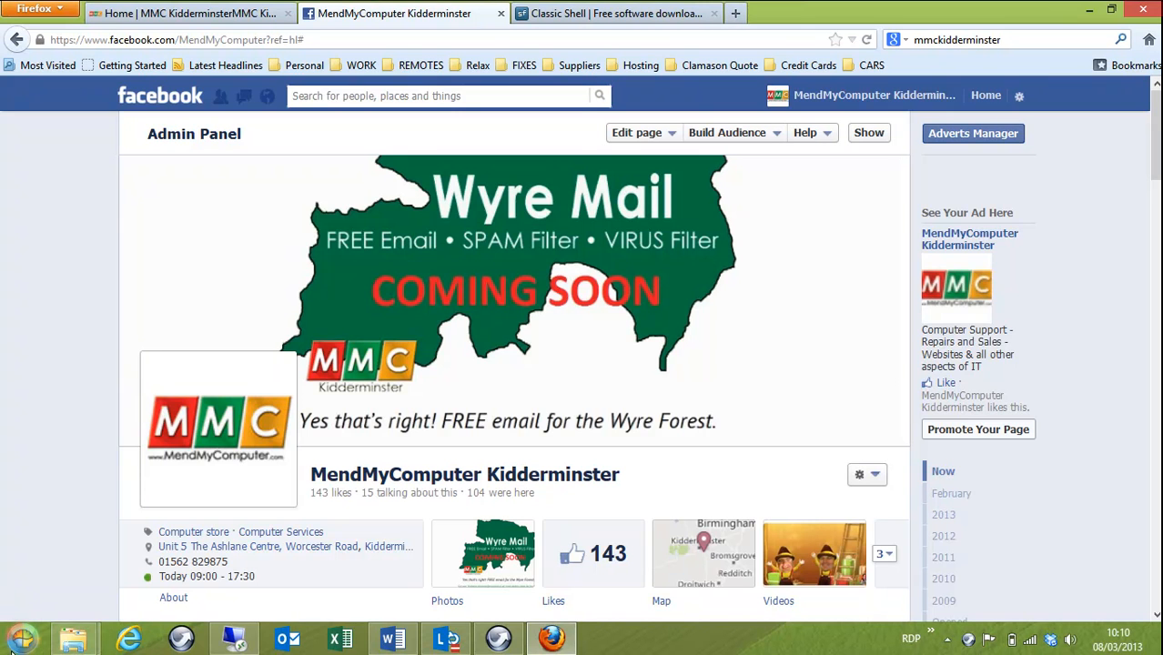
pyautogui.click(45, 629)
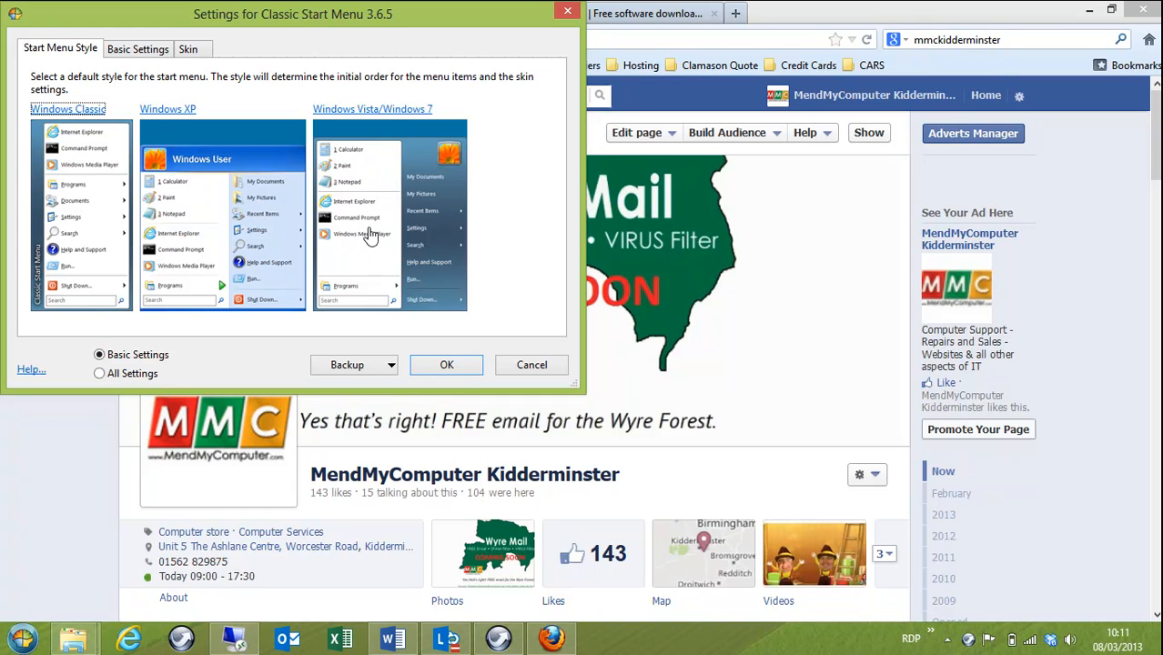
pyautogui.click(392, 111)
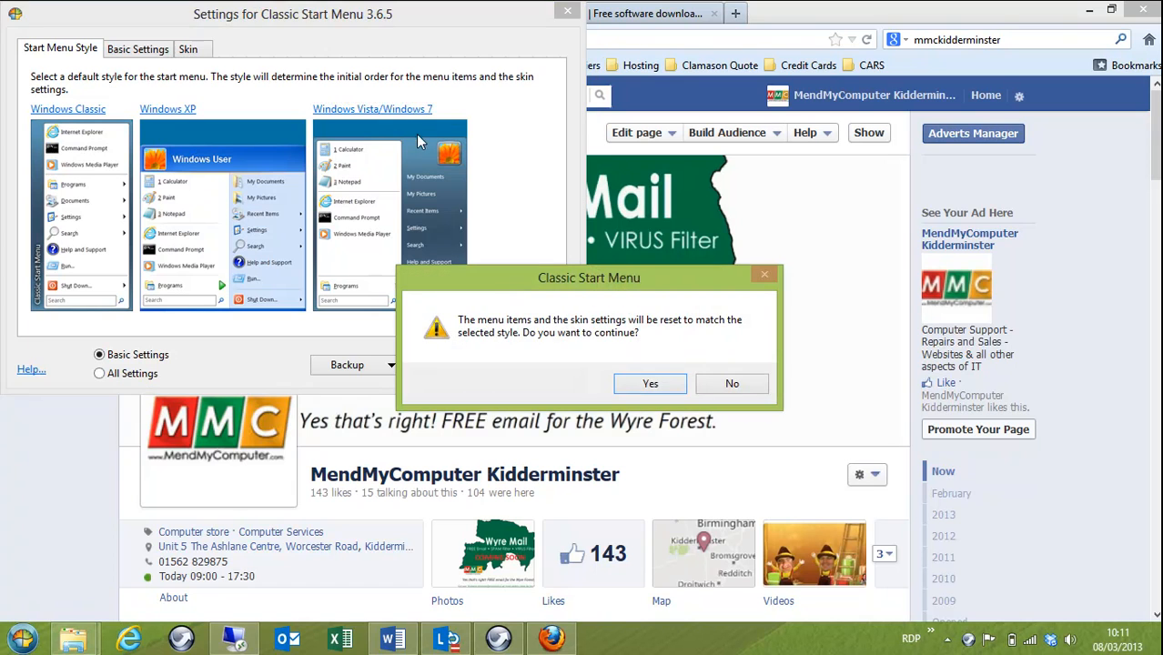
pyautogui.click(649, 384)
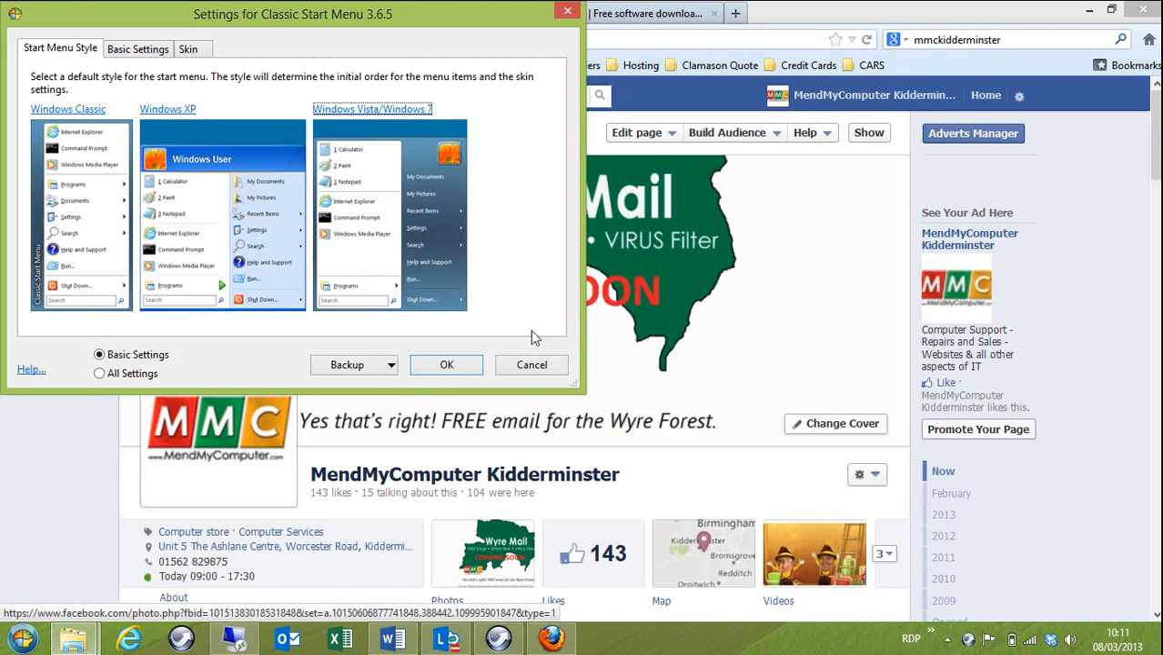
# Step: Browse through the Basic Settings options for the start menu
pyautogui.click(143, 53)
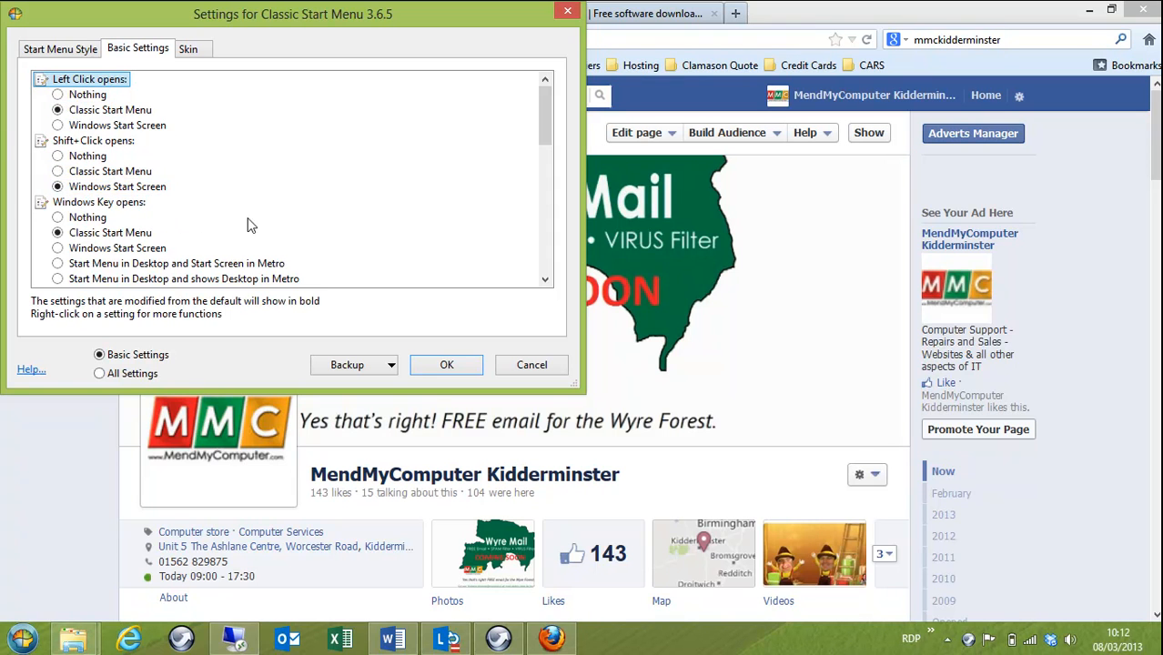
pyautogui.scroll(-1, 291, 218)
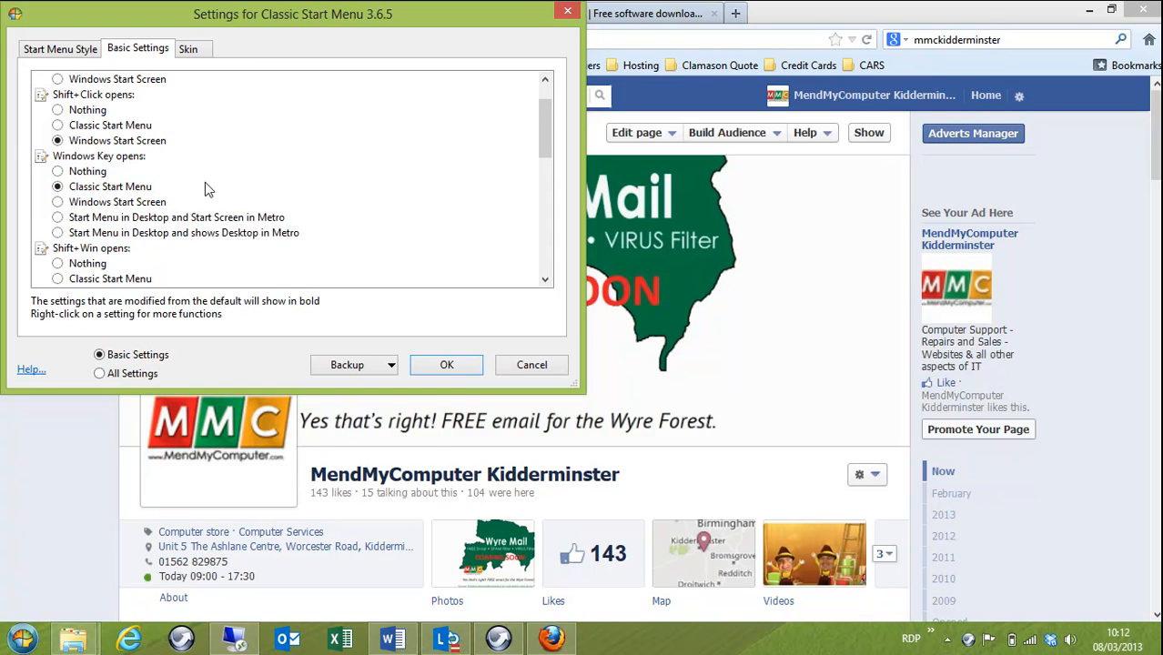
pyautogui.scroll(-2, 206, 182)
pyautogui.scroll(1, 205, 153)
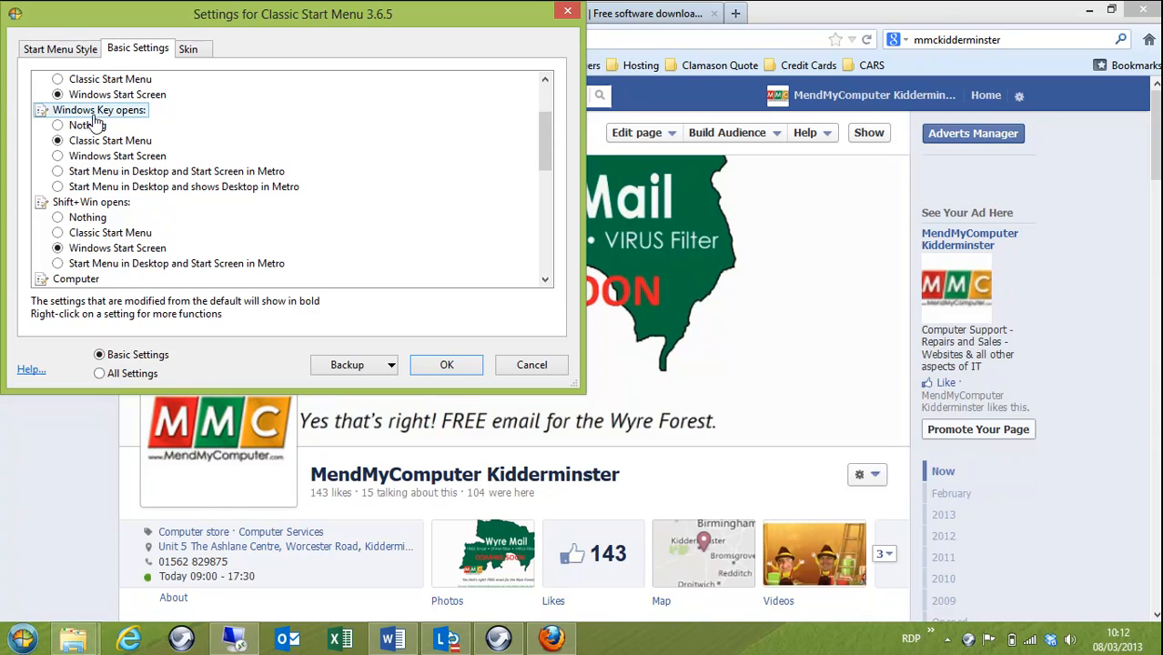
pyautogui.scroll(-3, 162, 207)
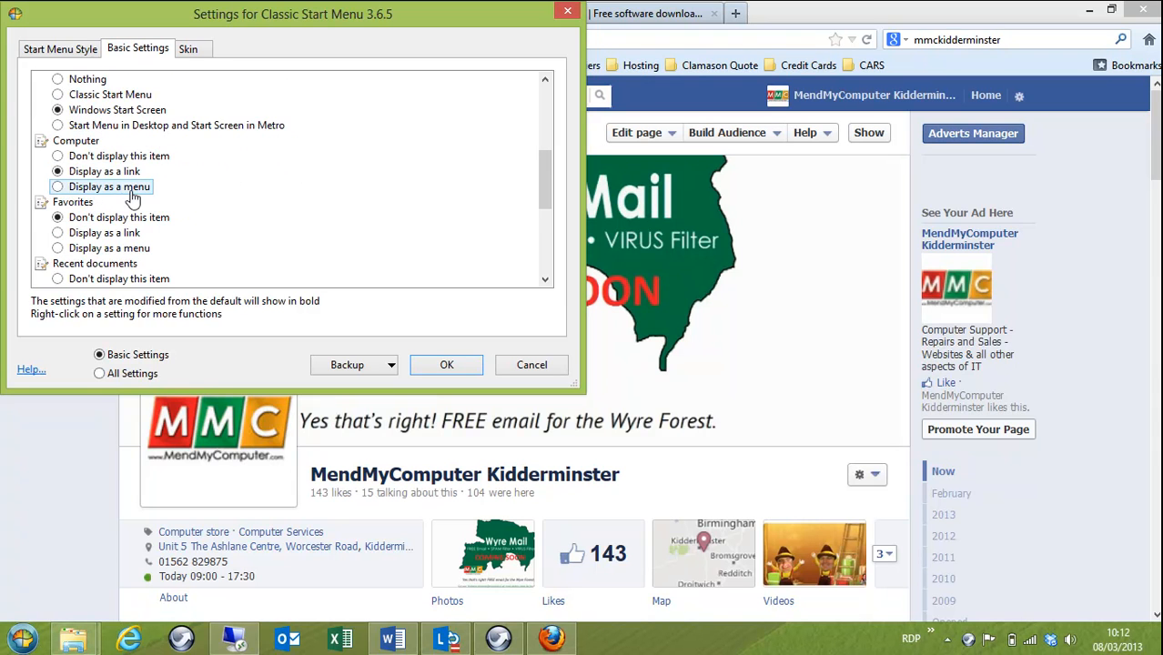
pyautogui.scroll(-1, 116, 186)
pyautogui.scroll(-2, 116, 228)
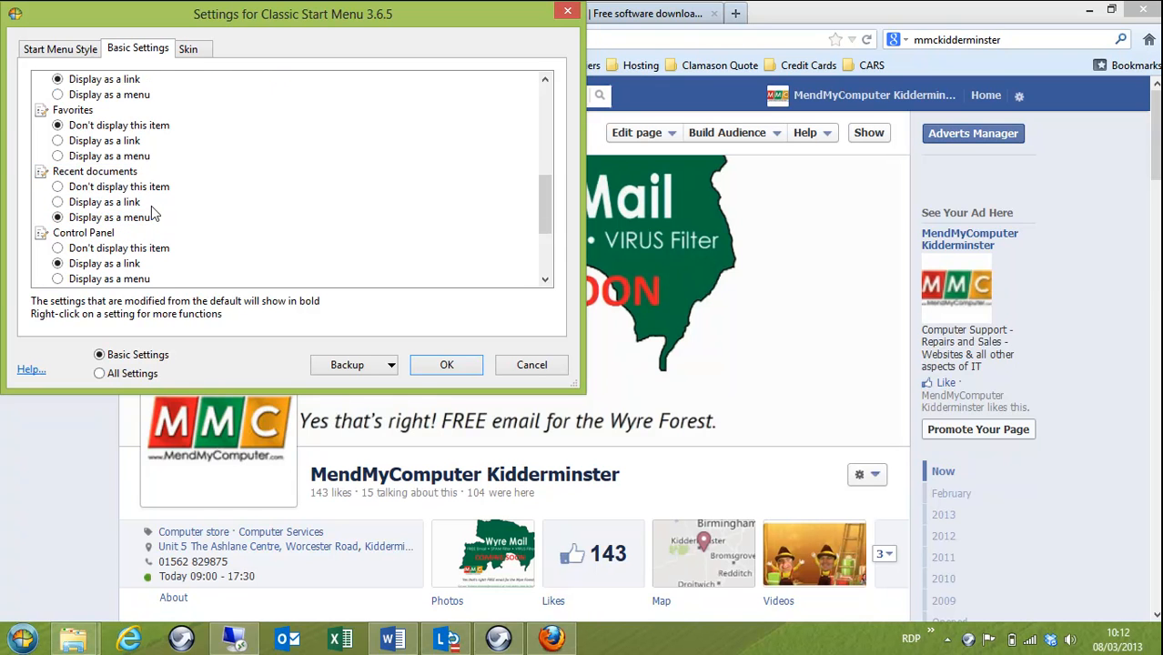
# Step: Preview the new start menu, review the remaining basic settings, and open the Skin options
pyautogui.click(22, 640)
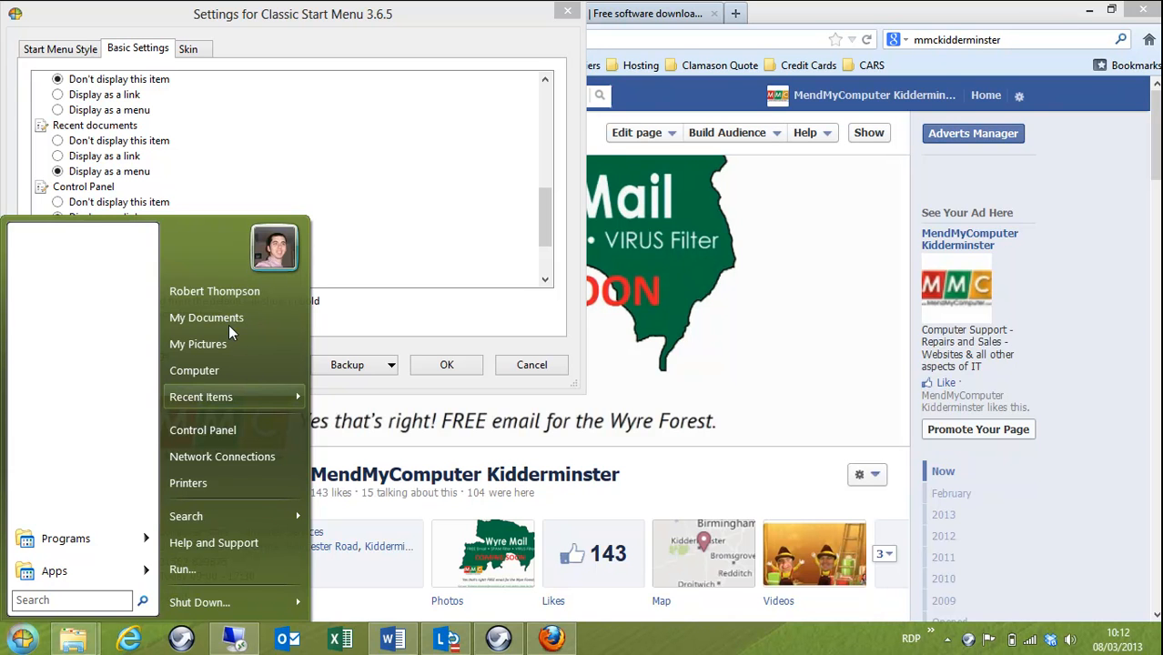
pyautogui.click(338, 70)
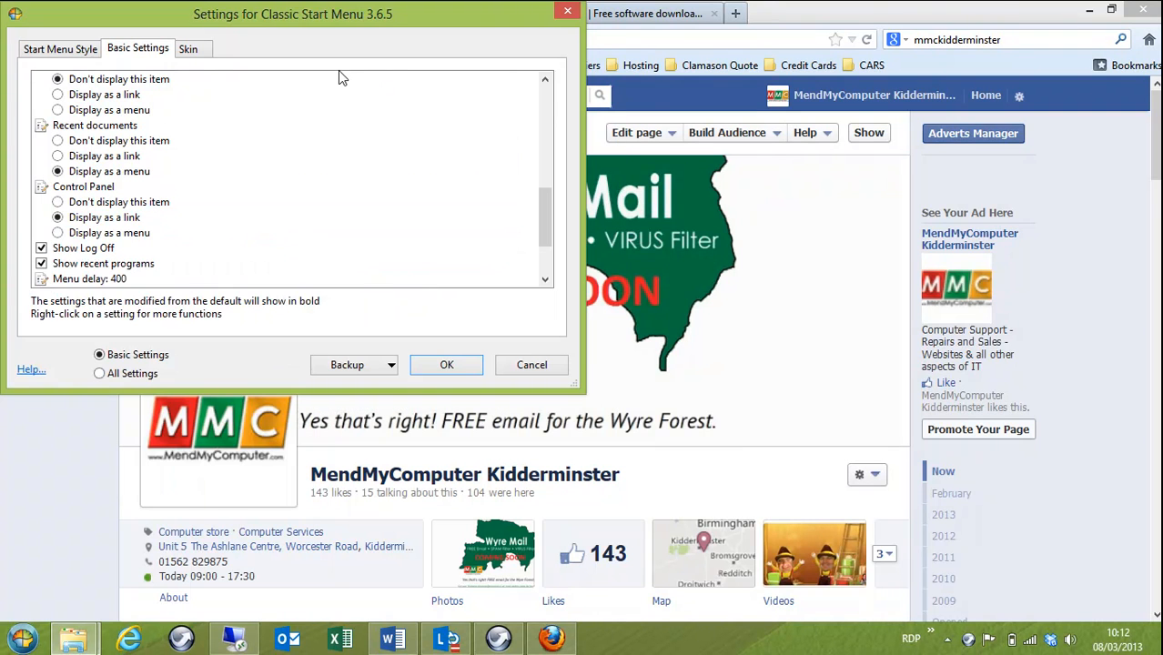
pyautogui.scroll(-2, 300, 164)
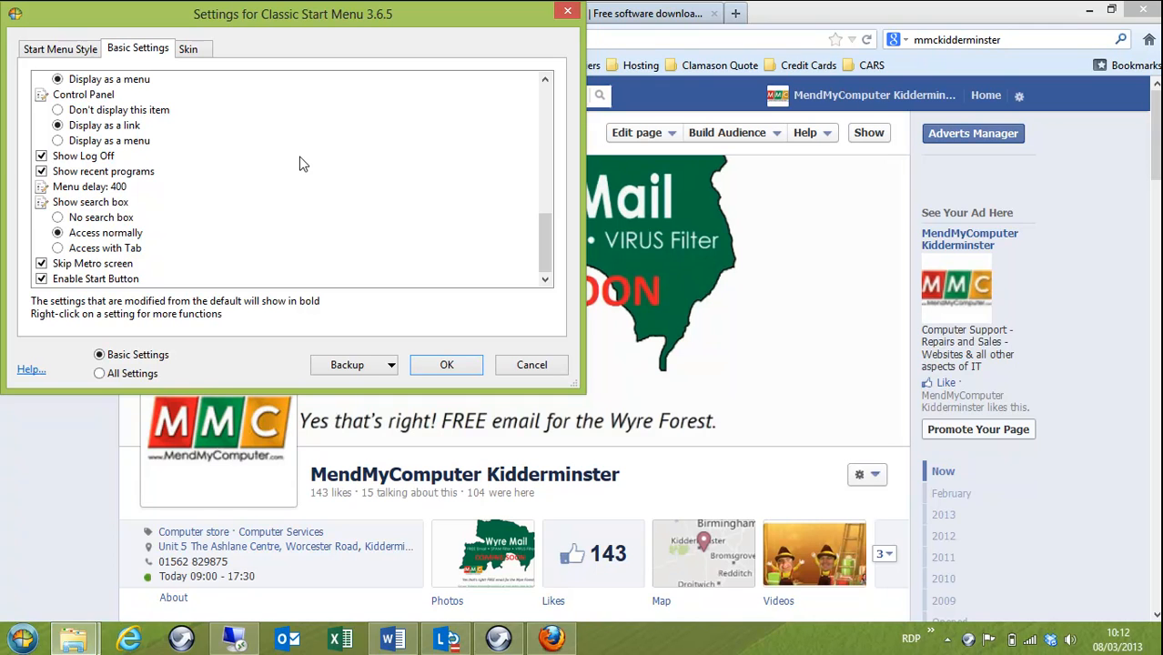
pyautogui.scroll(10, 303, 164)
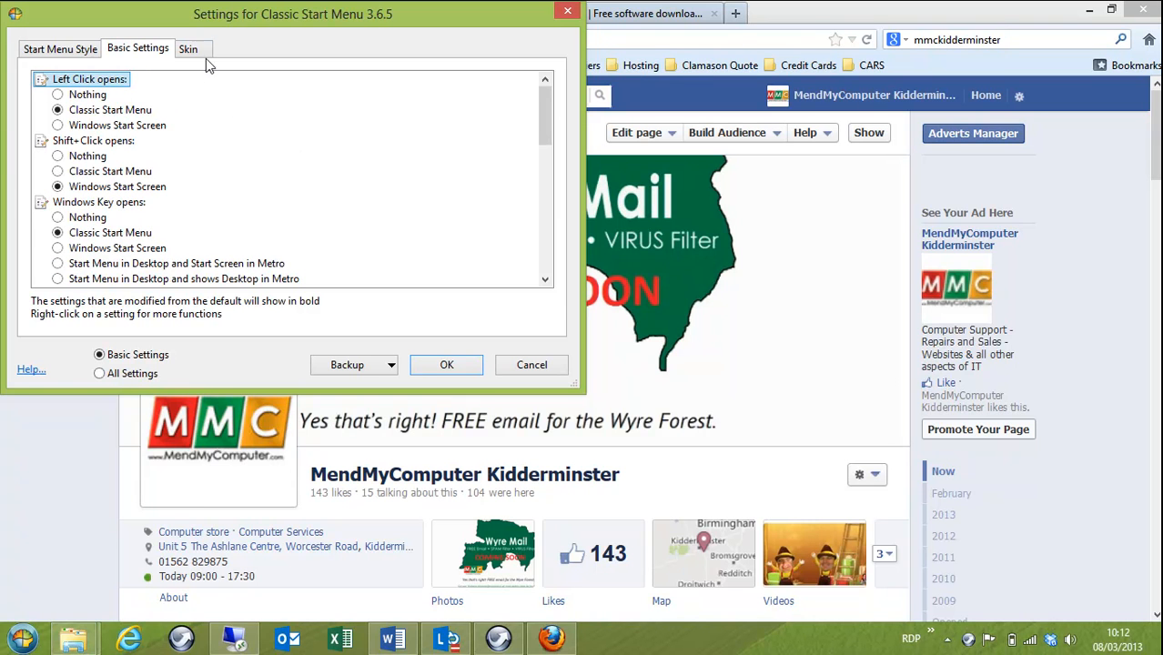
pyautogui.click(192, 51)
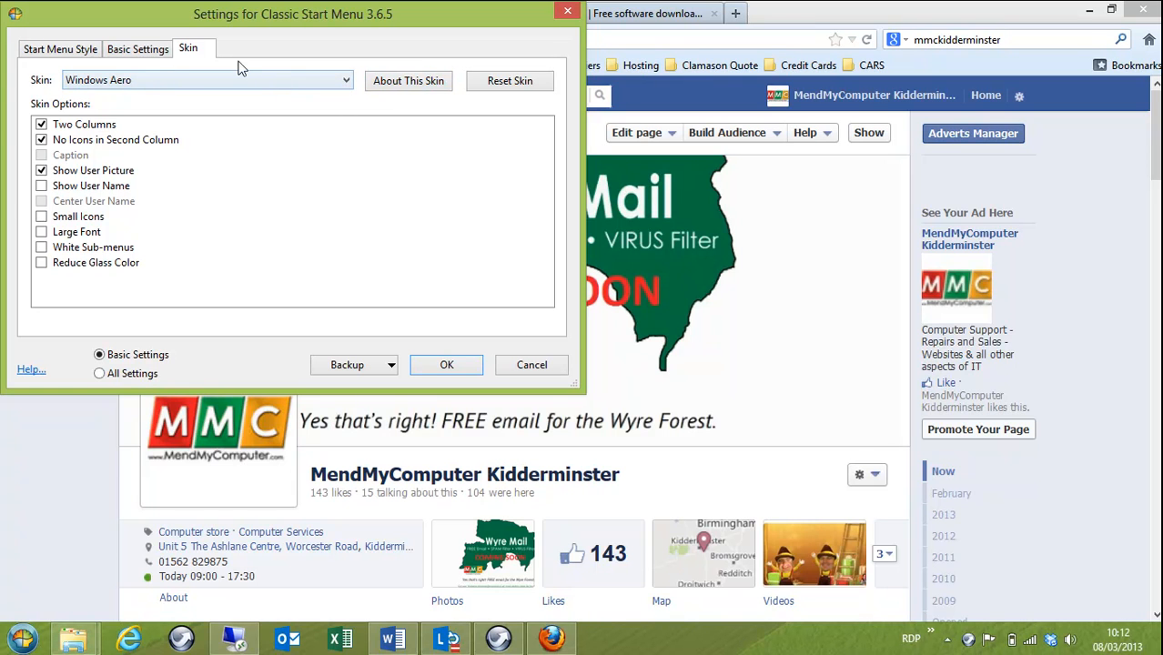
# Step: Browse the available skins and backup options, keep the Windows Aero skin, and apply the start menu settings
pyautogui.click(345, 81)
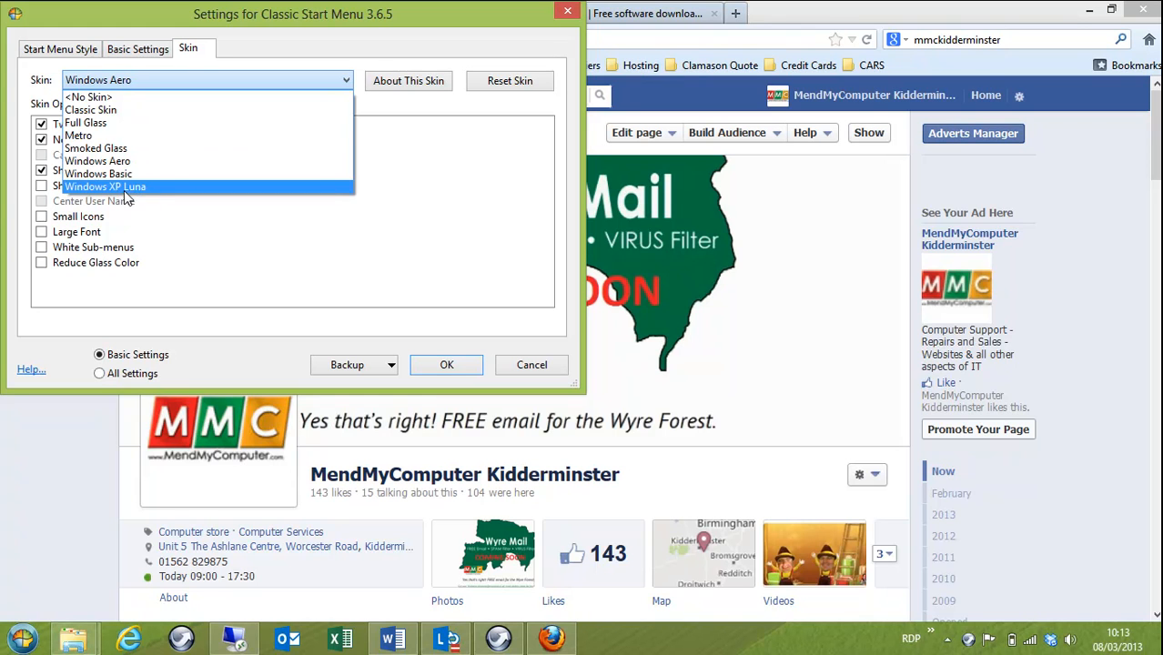
pyautogui.click(444, 158)
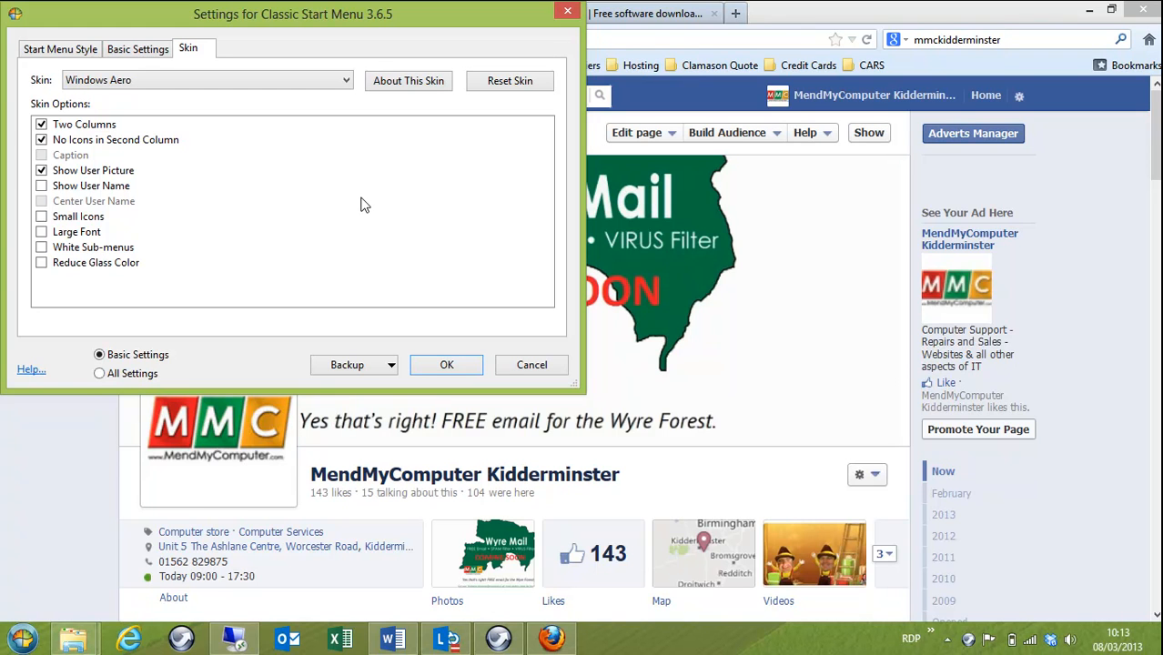
pyautogui.click(389, 365)
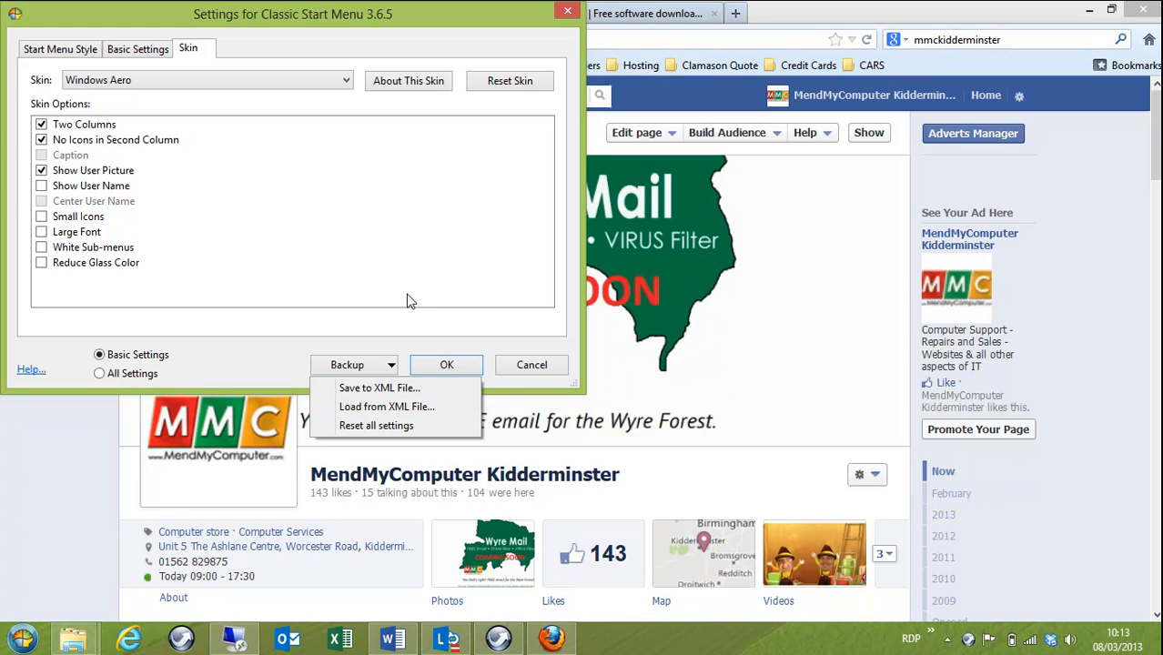
pyautogui.click(455, 270)
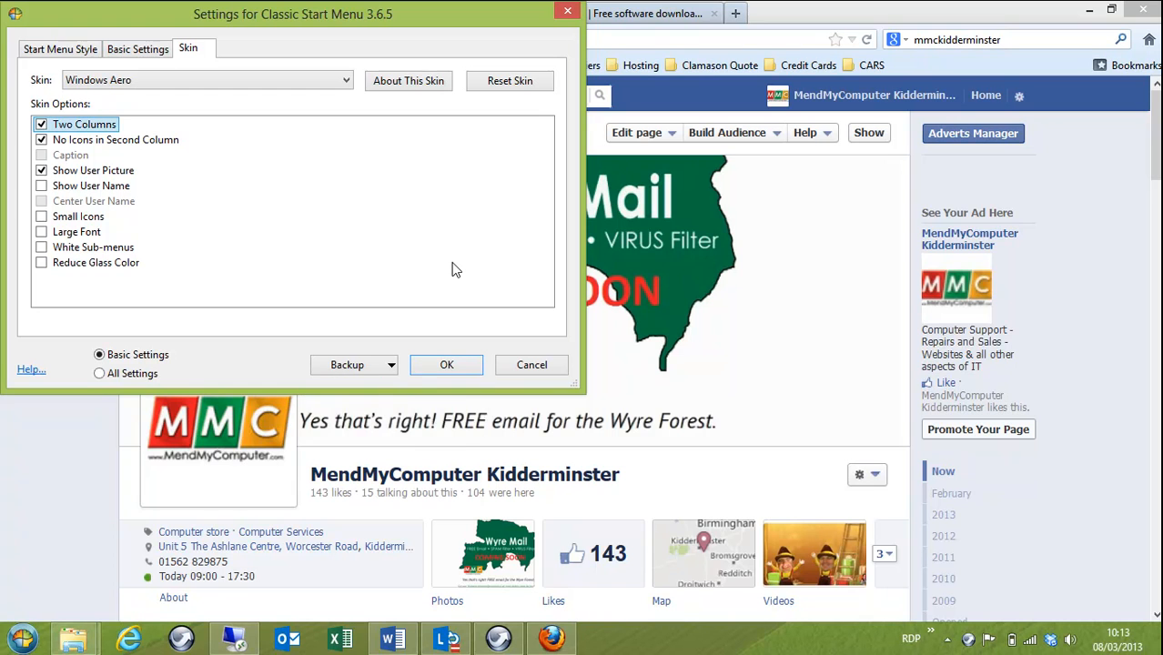
pyautogui.click(446, 365)
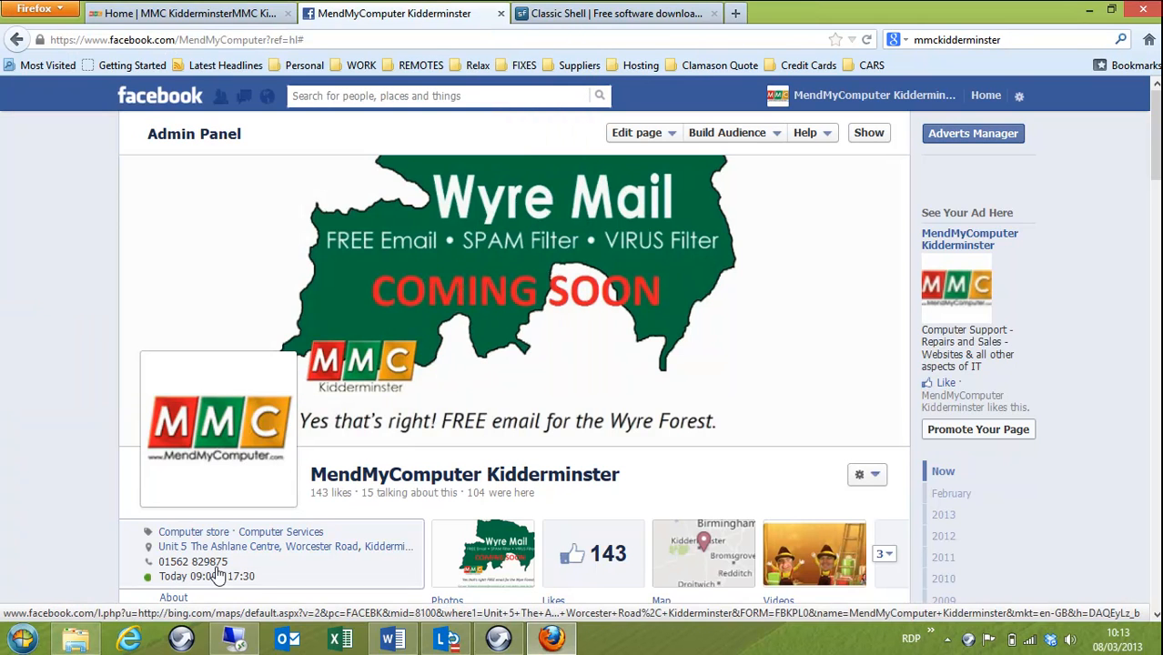
# Step: Open the new classic start menu and browse through its Programs list
pyautogui.click(23, 640)
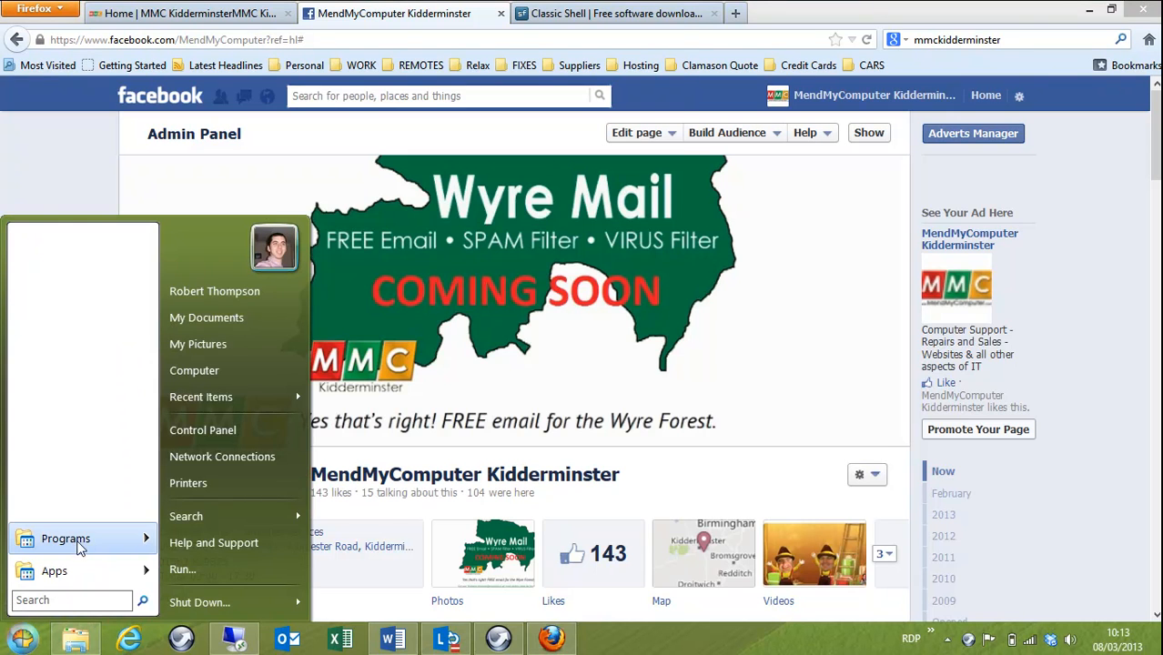
pyautogui.moveTo(105, 542)
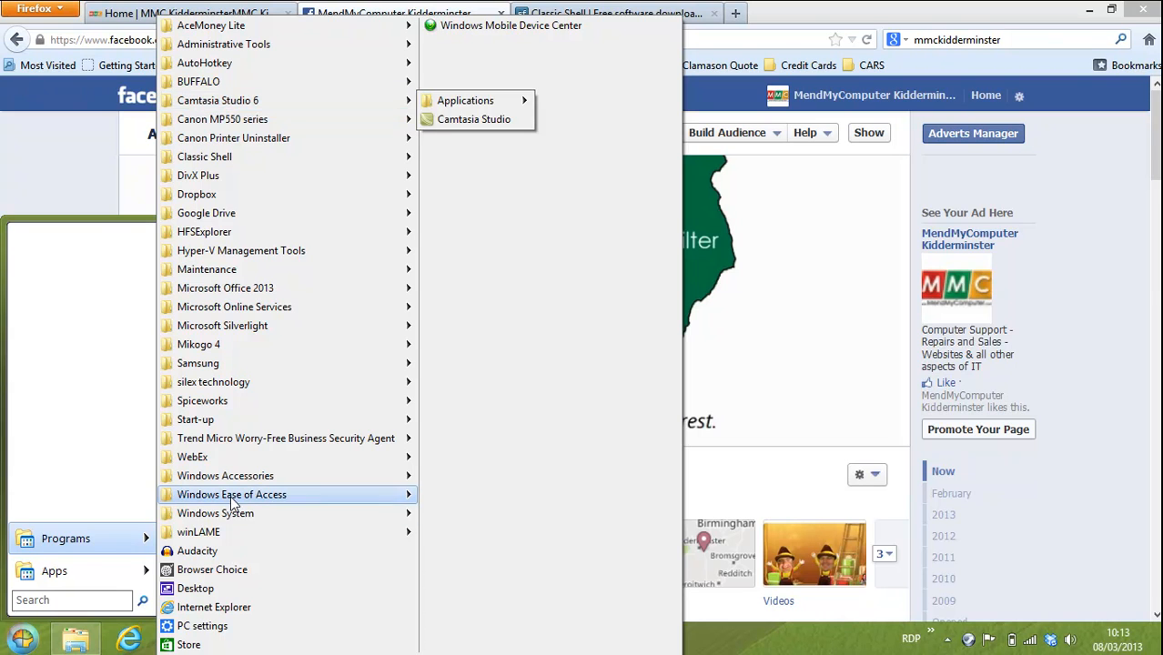
pyautogui.moveTo(230, 503)
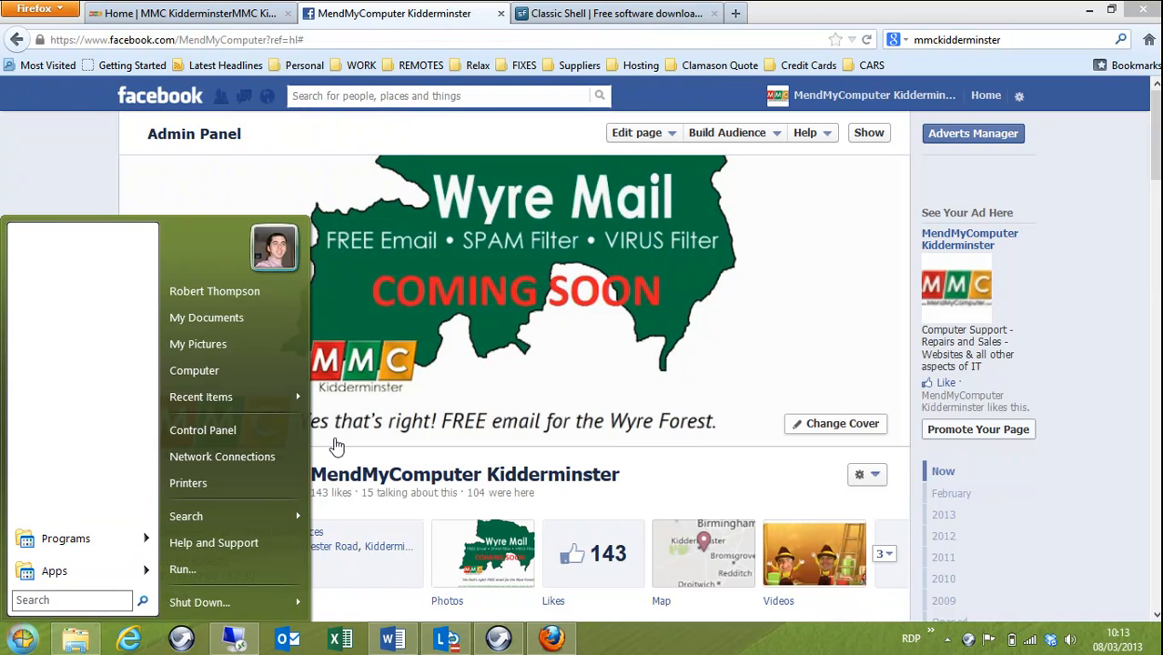